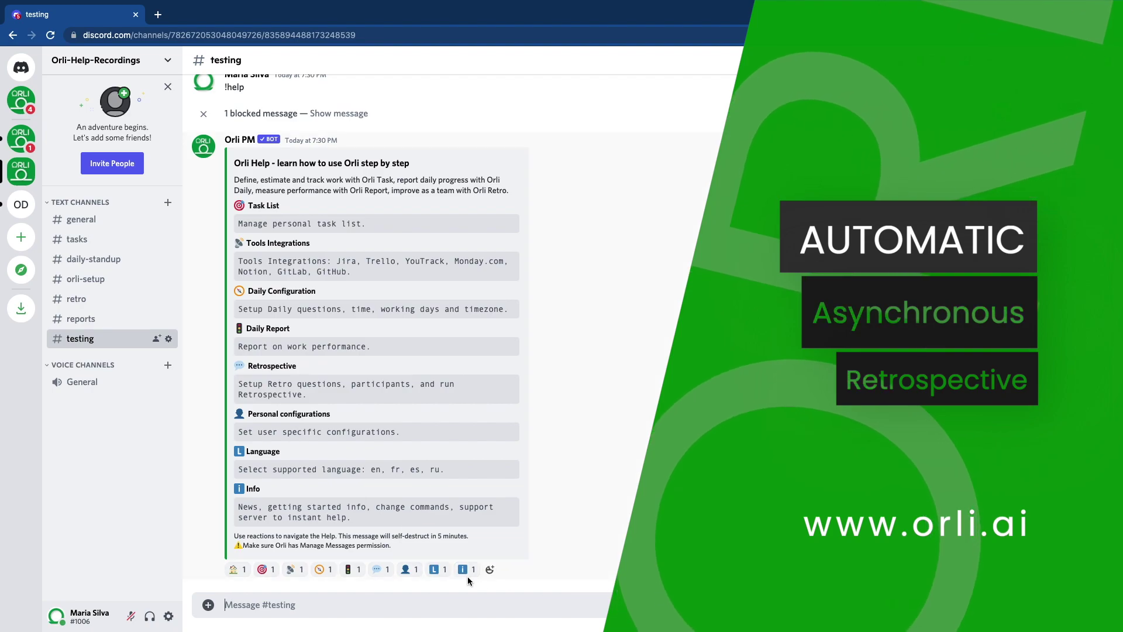
- Switch the Orli help message to its Info page and scroll through the news and getting-started commands
{"action": "left_click", "coordinate": [467, 572]}
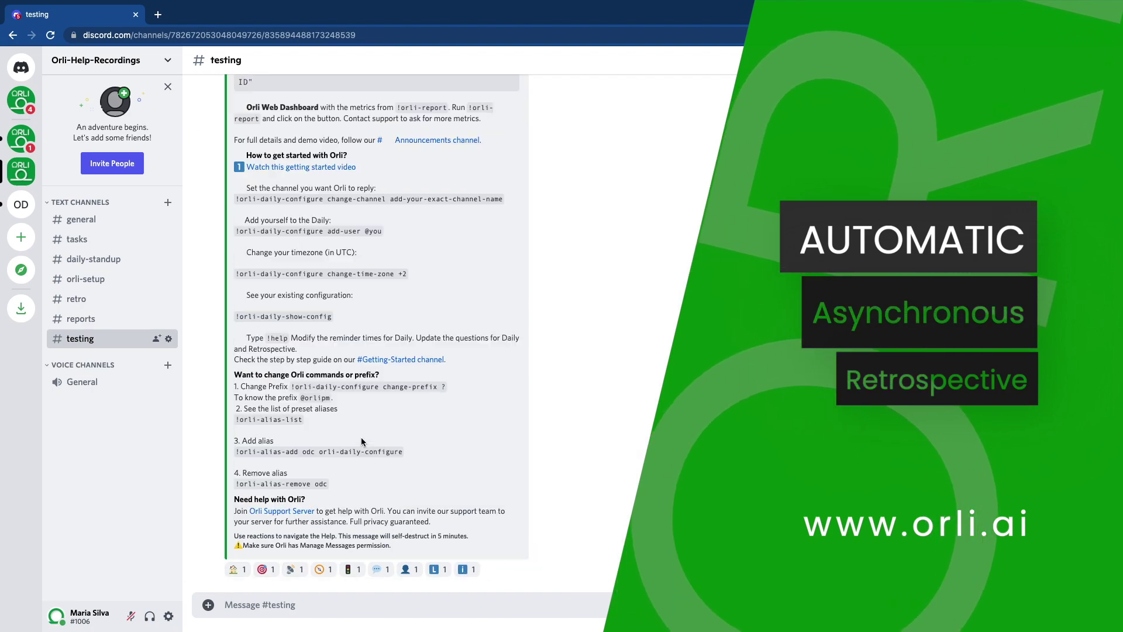
{"action": "scroll", "coordinate": [352, 428], "scroll_direction": "up", "scroll_amount": 4}
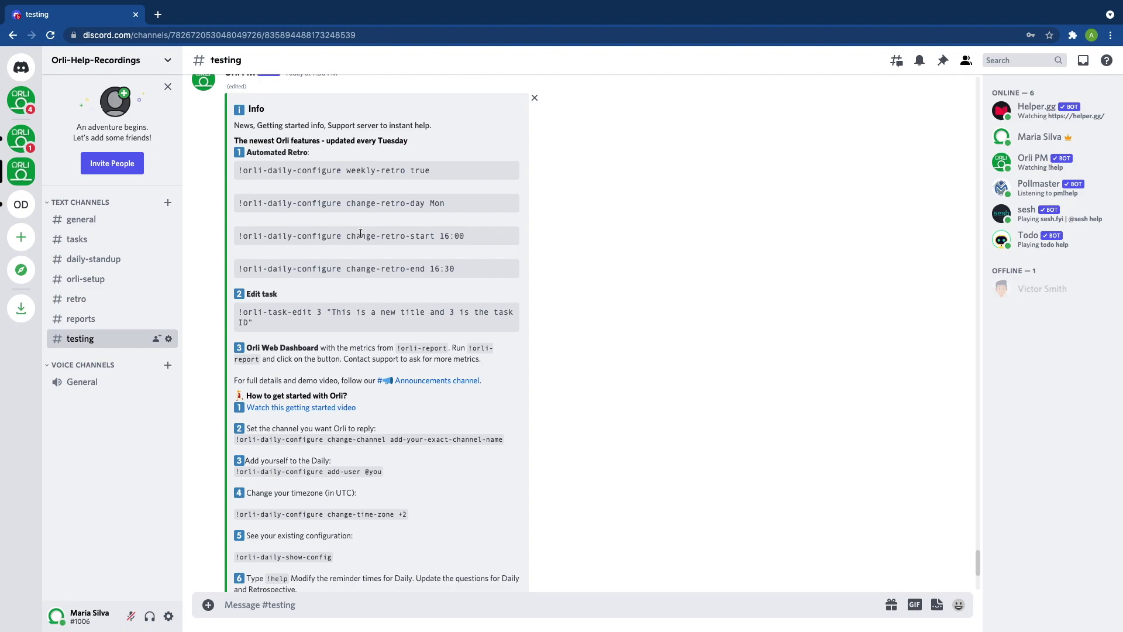
- Switch the Orli help message to the Retrospective commands page
{"action": "left_click", "coordinate": [248, 607]}
{"action": "scroll", "coordinate": [374, 573], "scroll_direction": "down", "scroll_amount": 5}
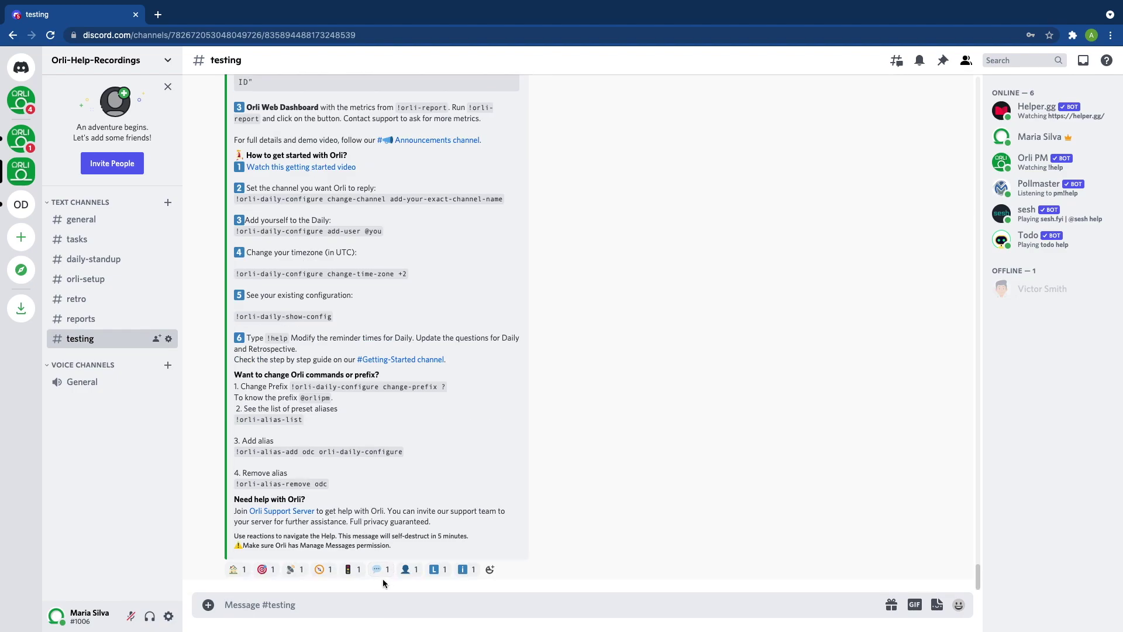
{"action": "left_click", "coordinate": [379, 570]}
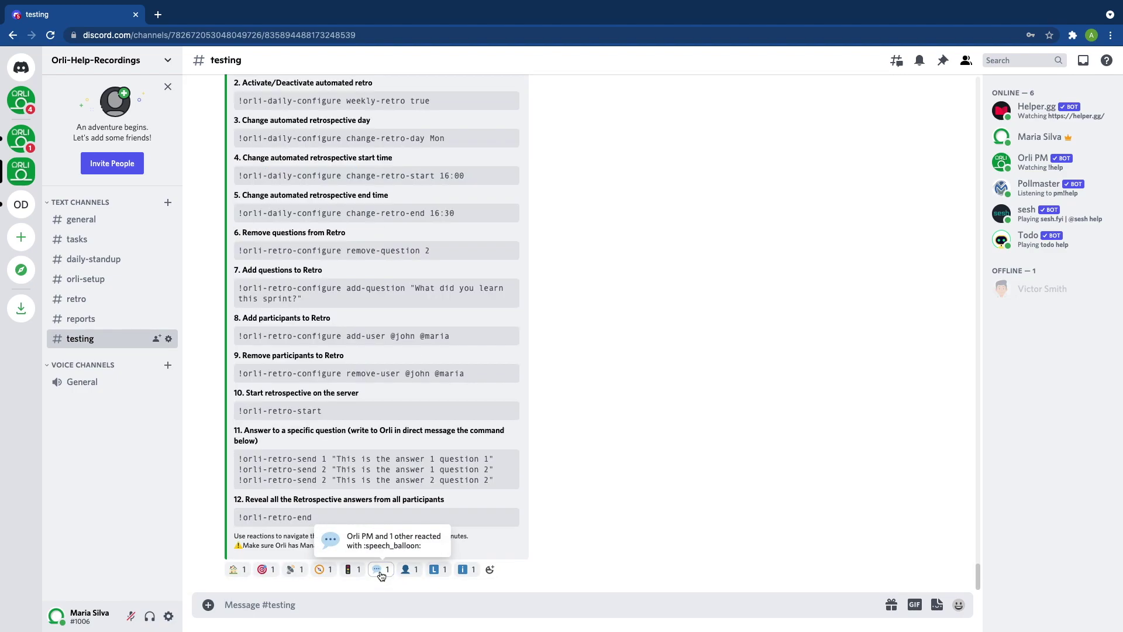
{"action": "scroll", "coordinate": [433, 351], "scroll_direction": "up", "scroll_amount": 3}
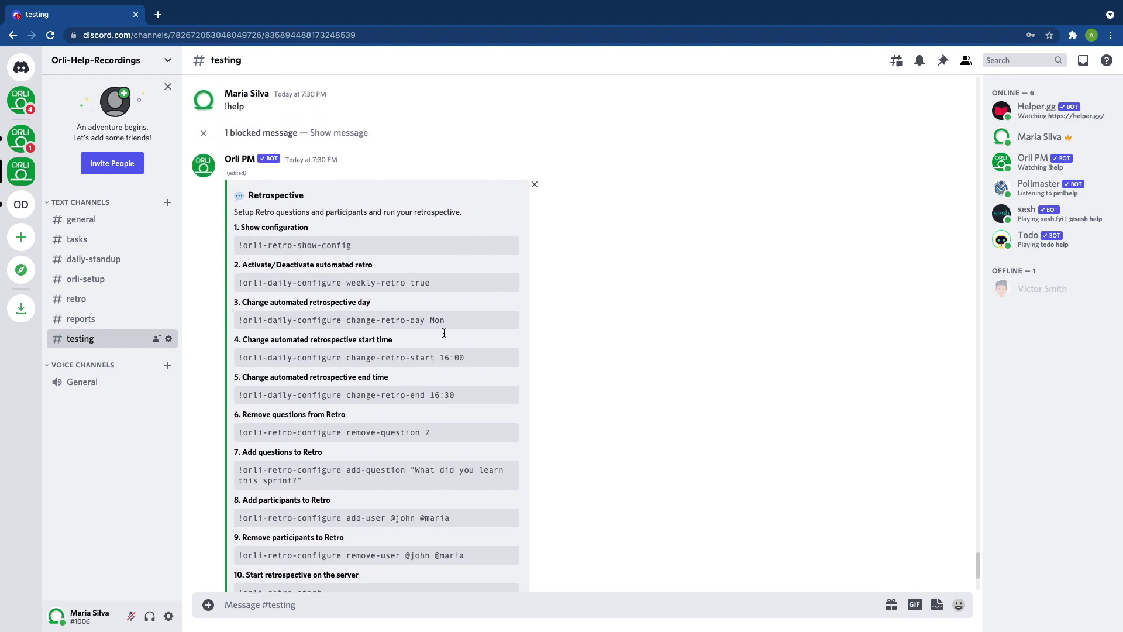
{"action": "scroll", "coordinate": [443, 333], "scroll_direction": "down", "scroll_amount": 1}
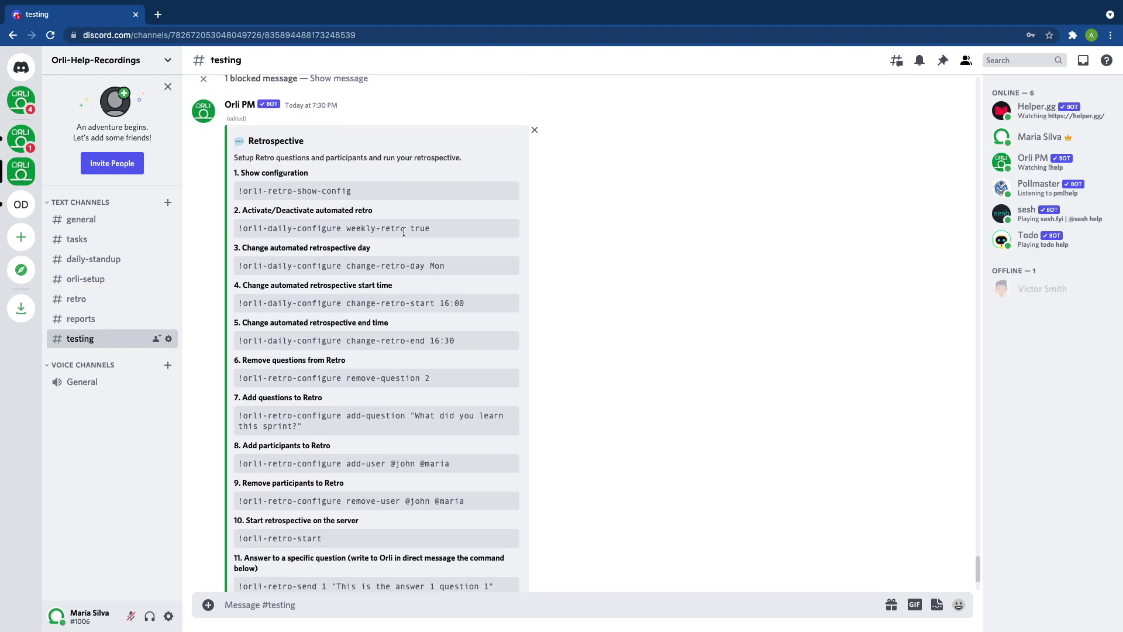
- Copy the !orli-retro-show-config command and send it to get the current retro configuration
{"action": "left_click_drag", "start_coordinate": [351, 190], "coordinate": [235, 191]}
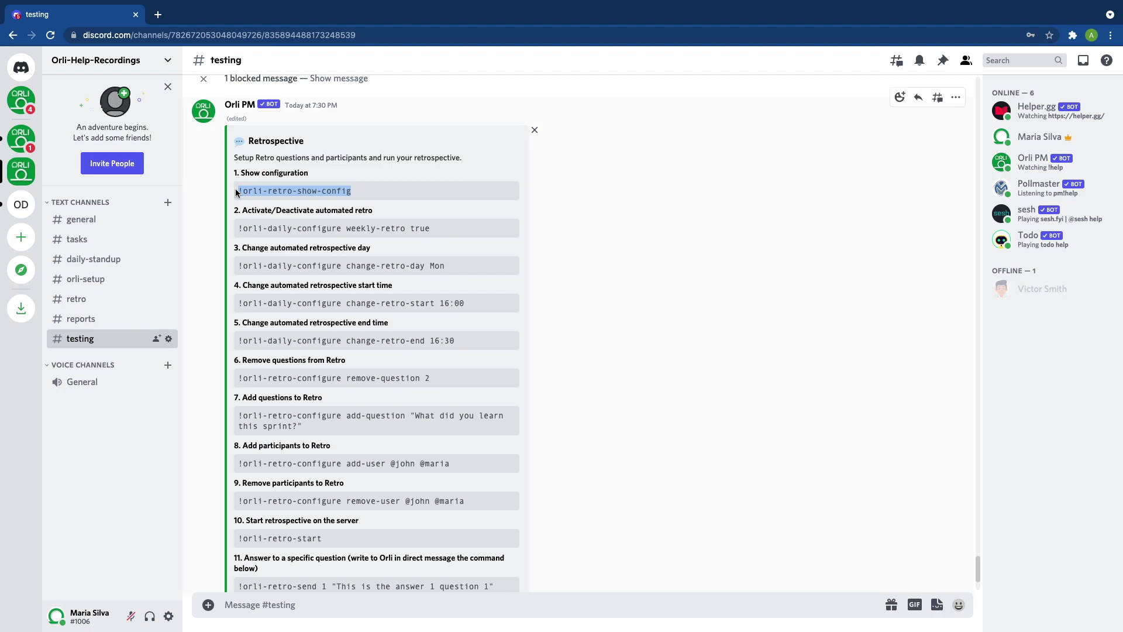
{"action": "key", "text": "ctrl+c"}
{"action": "key", "text": "ctrl+v"}
{"action": "key", "text": "Return"}
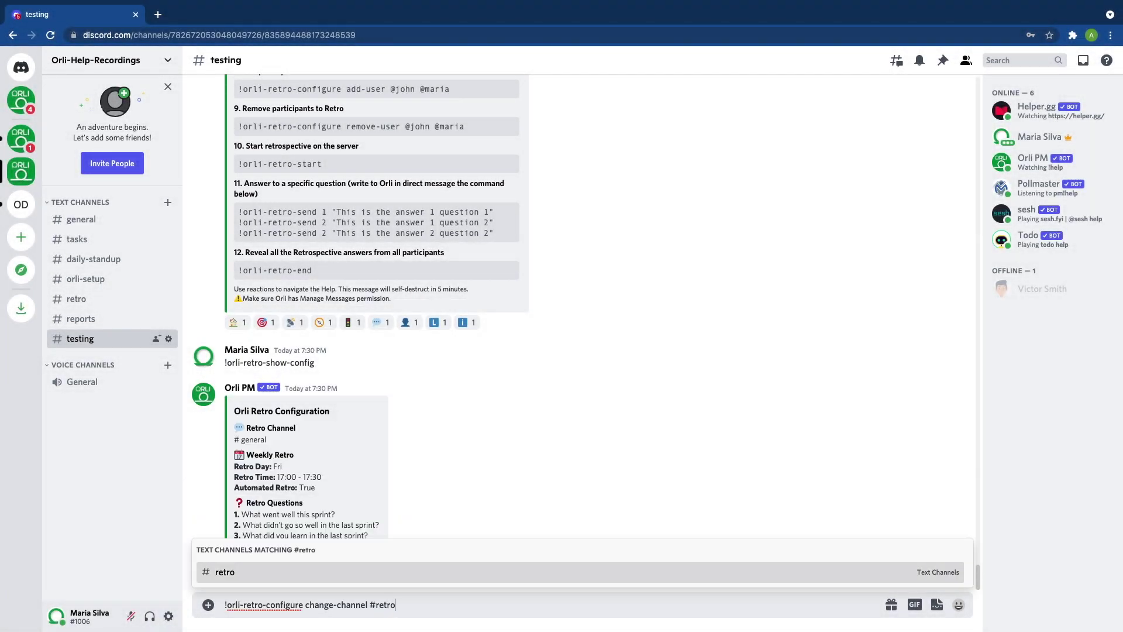
- Send change-channel #retro, then add two team members with !orli-retro-configure add-user
{"action": "key", "text": "Return"}
{"action": "key", "text": "Return"}
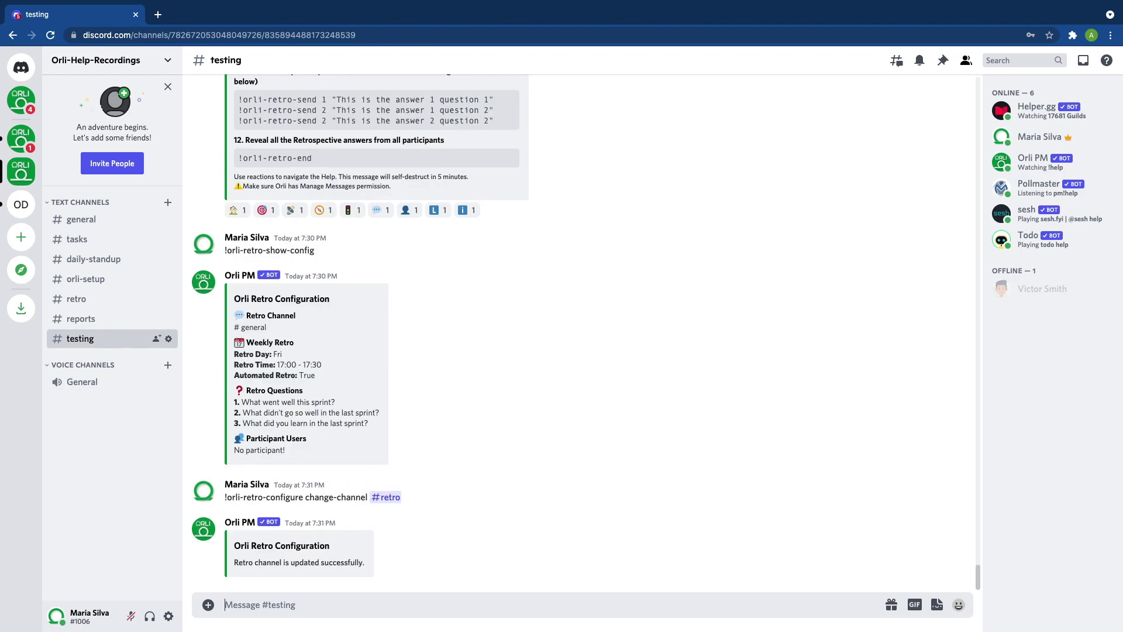
{"action": "type", "text": "!"}
{"action": "type", "text": "orli-retro-"}
{"action": "type", "text": "configure add-"}
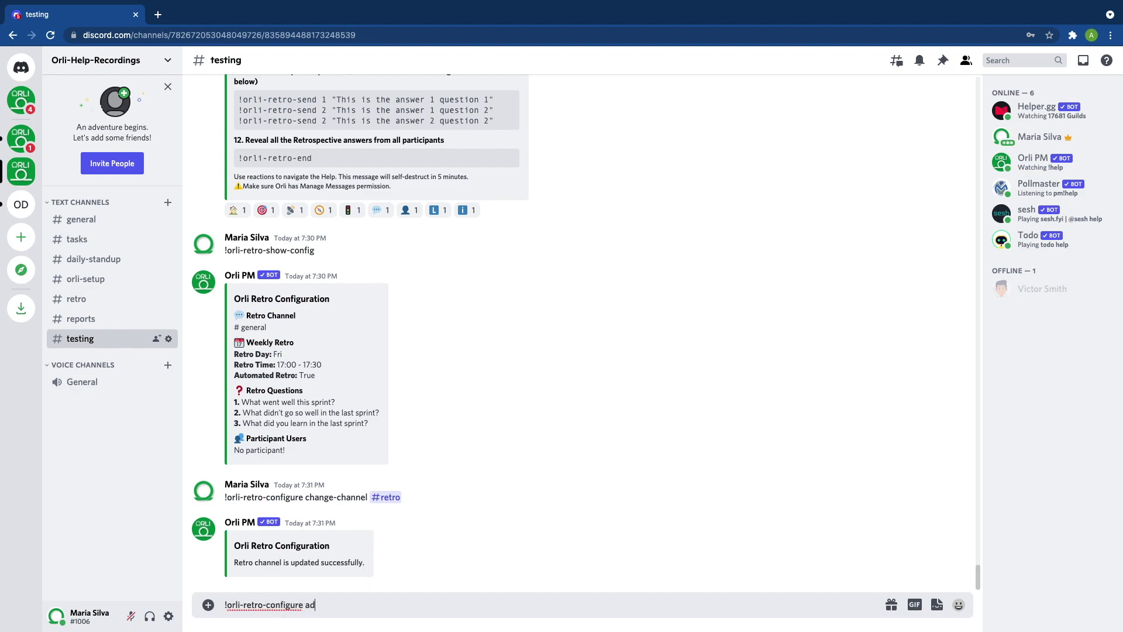
{"action": "type", "text": "user "}
{"action": "type", "text": "@ma"}
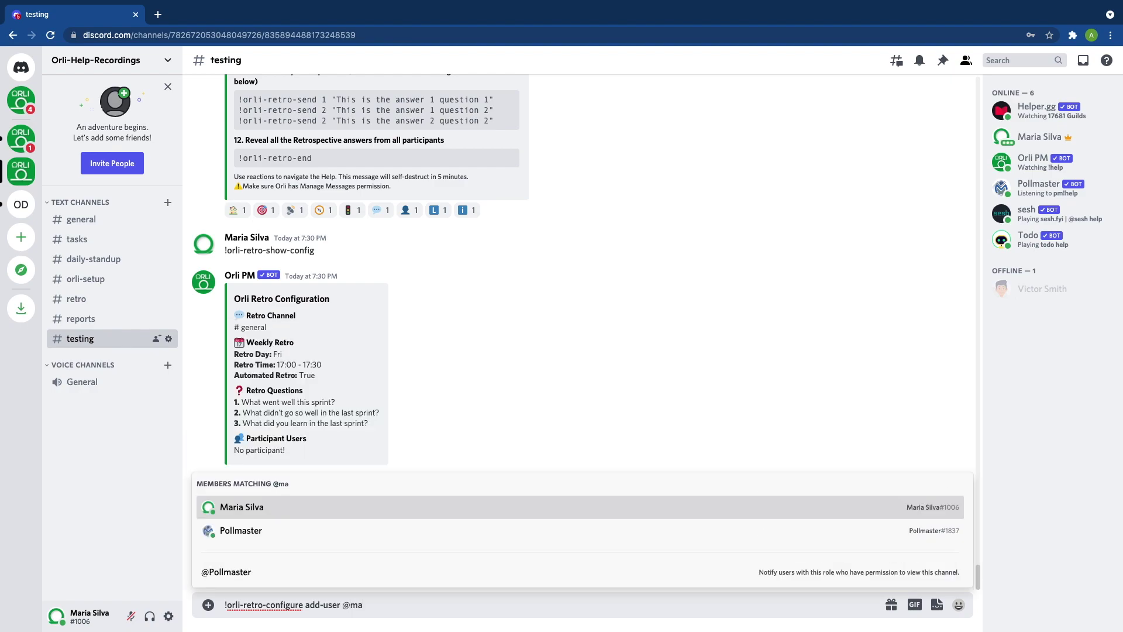
{"action": "key", "text": "Tab"}
{"action": "type", "text": "@vi"}
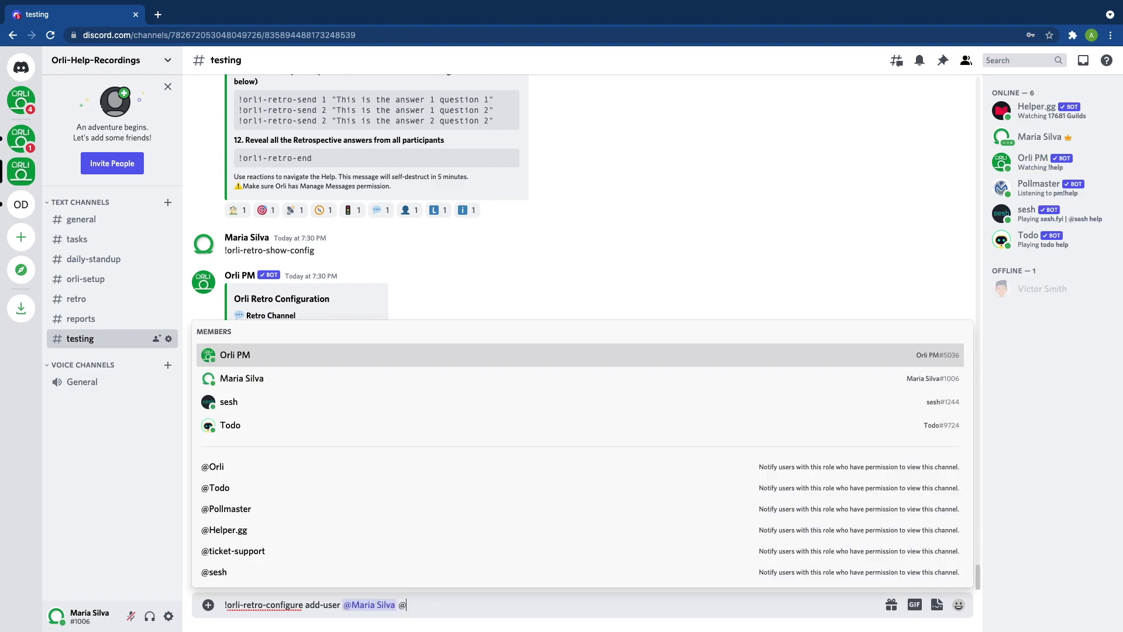
{"action": "key", "text": "Tab"}
{"action": "key", "text": "Return"}
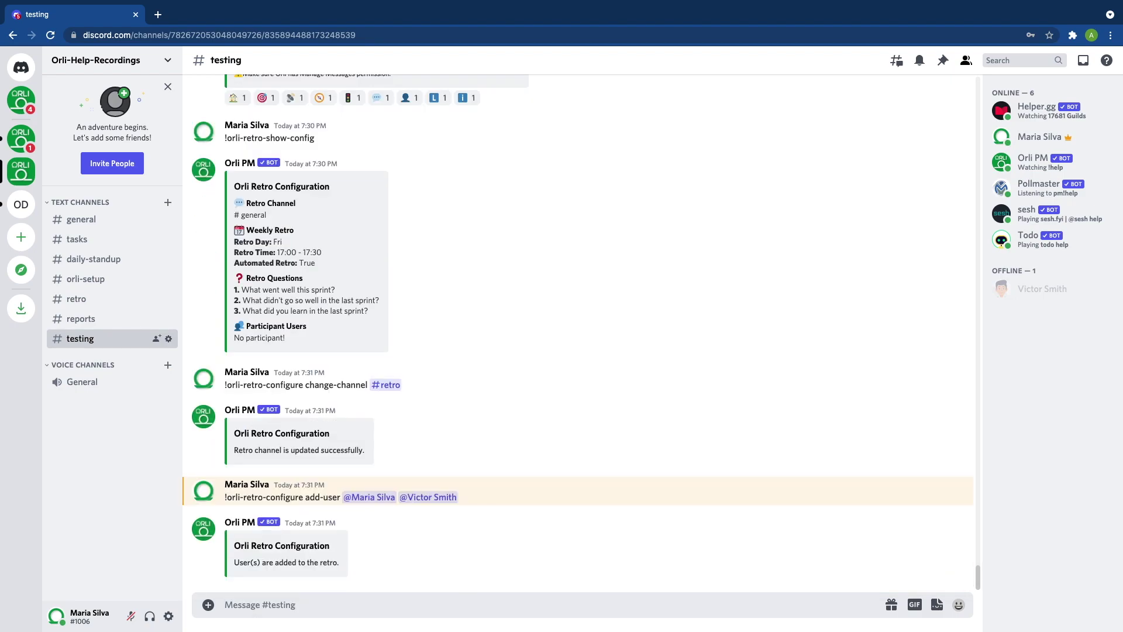
- Draft the command !orli-daily-configure change-retro-day Thu
{"action": "type", "text": "!"}
{"action": "key", "text": "BackSpace"}
{"action": "type", "text": "!orli-daily-configure change-retro-day"}
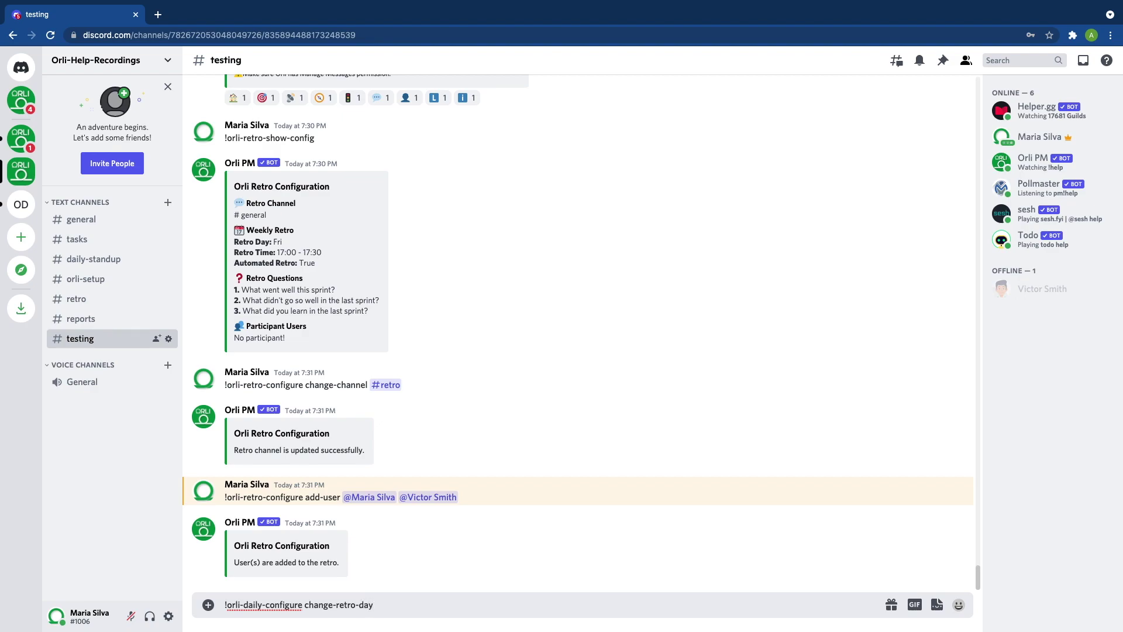
{"action": "type", "text": " Thu"}
- Set the retro day to Thursday and the retro start time to 19:34
{"action": "key", "text": "Return"}
{"action": "type", "text": "!orli-daily-configure change-retro-start"}
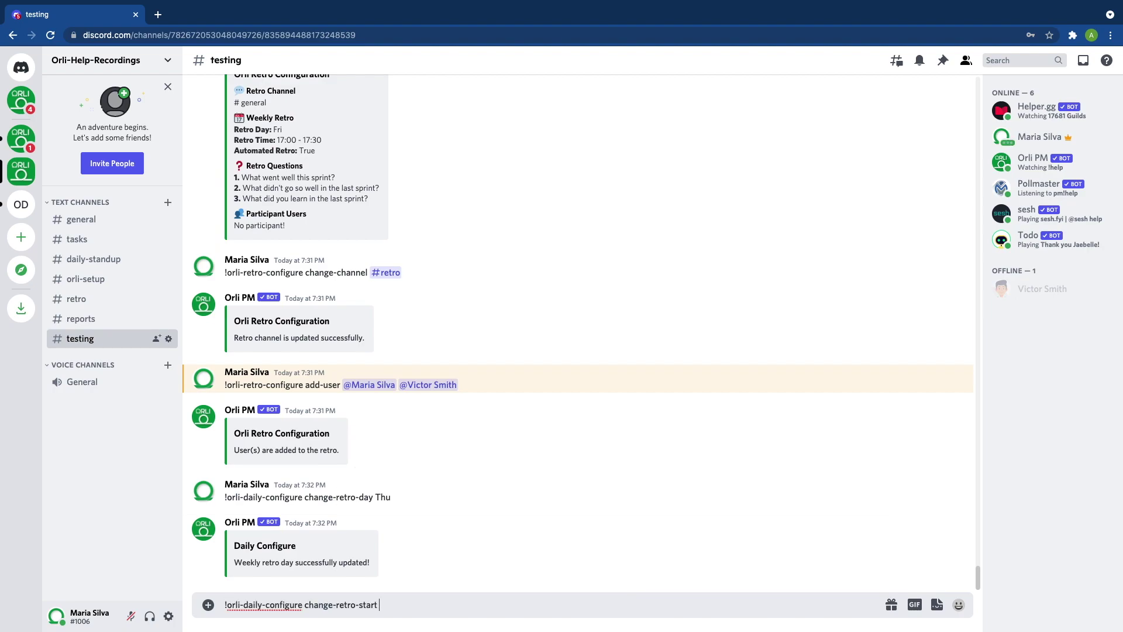
{"action": "type", "text": " 19:"}
{"action": "type", "text": "34"}
{"action": "key", "text": "ctrl+a"}
{"action": "key", "text": "Right"}
{"action": "key", "text": "Return"}
- Reuse the start command to set the retro end time to 19:38
{"action": "key", "text": "ctrl+v"}
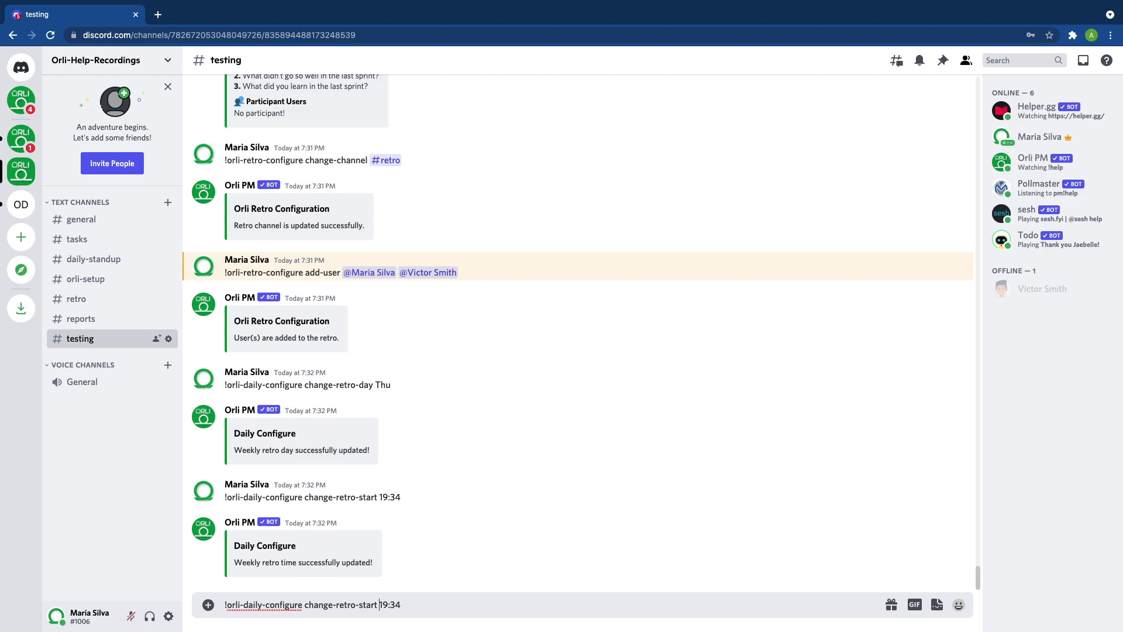
{"action": "key", "text": "ctrl+shift+Left"}
{"action": "type", "text": "end"}
{"action": "key", "text": "End"}
{"action": "key", "text": "BackSpace"}
{"action": "type", "text": "8"}
{"action": "key", "text": "Return"}
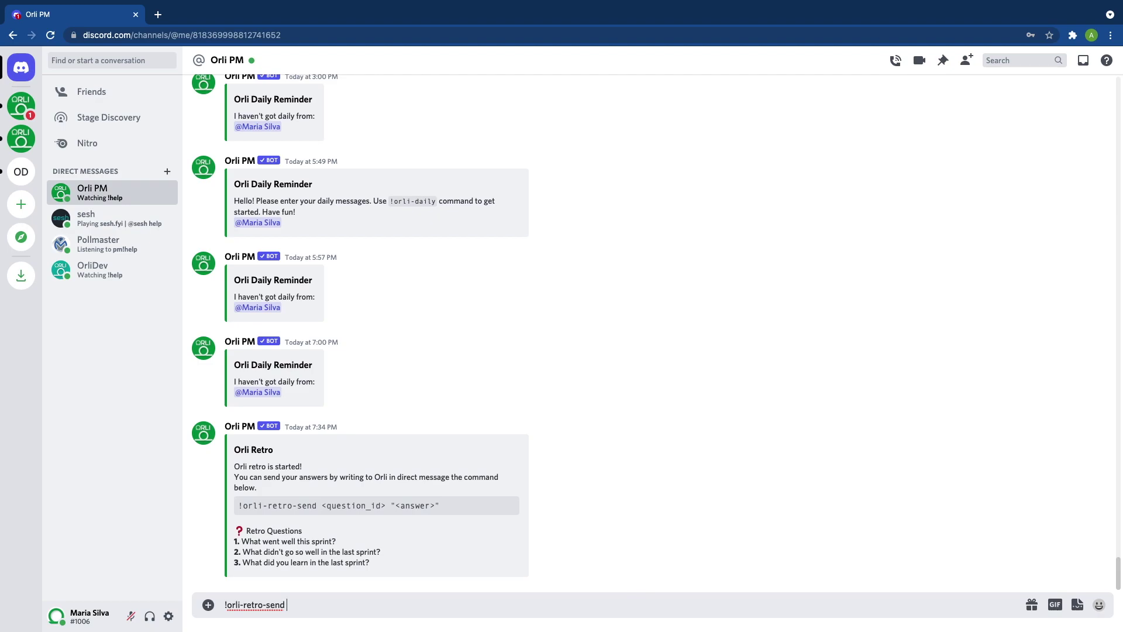
- Send retro answer 1 as "Release of Orli Automated Retrospective" with !orli-retro-send
{"action": "type", "text": "1"}
{"action": "type", "text": " \""}
{"action": "type", "text": "do more"}
{"action": "key", "text": "alt+shift+Left"}
{"action": "key", "text": "alt+shift+Left"}
{"action": "key", "text": "BackSpace"}
{"action": "type", "text": "Release of Or"}
{"action": "type", "text": "li Automated "}
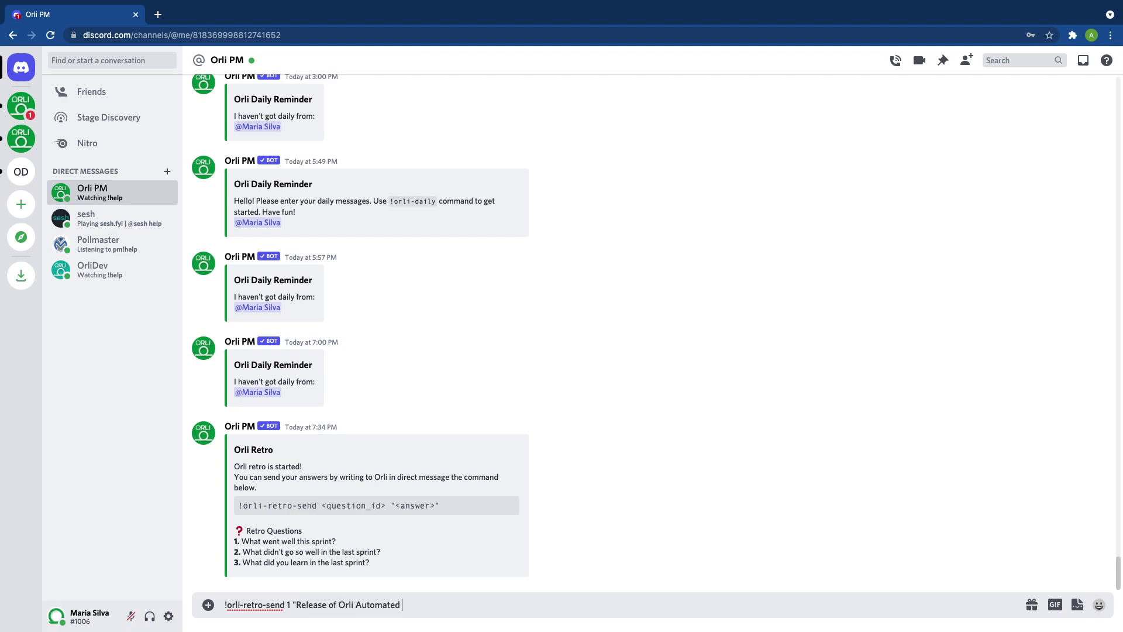
{"action": "type", "text": "Retrospective\""}
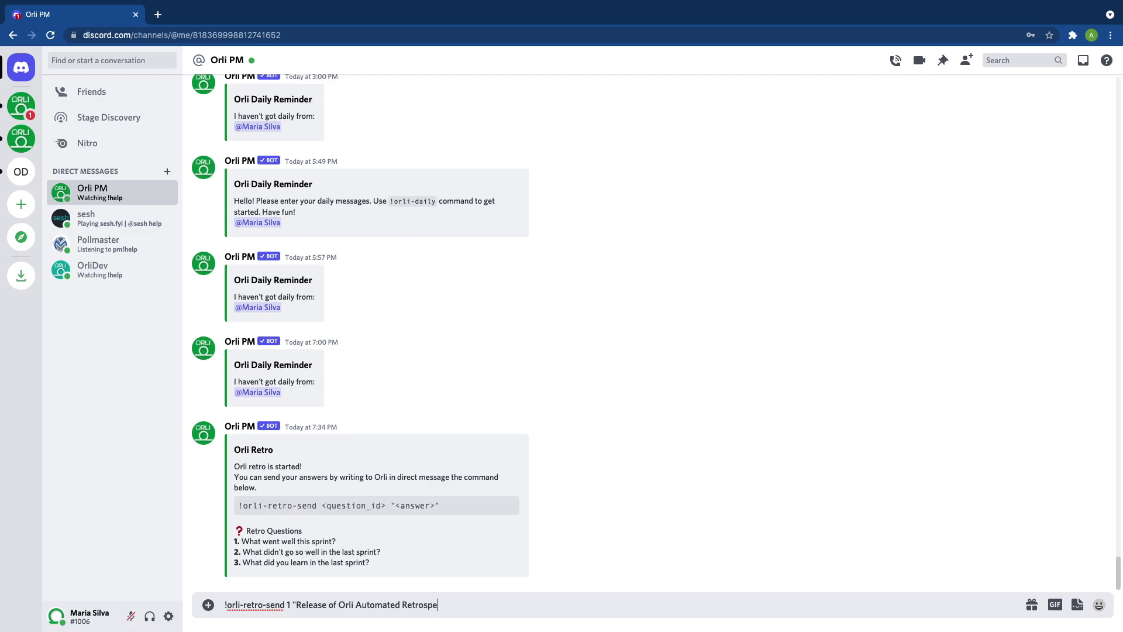
{"action": "key", "text": "Return"}
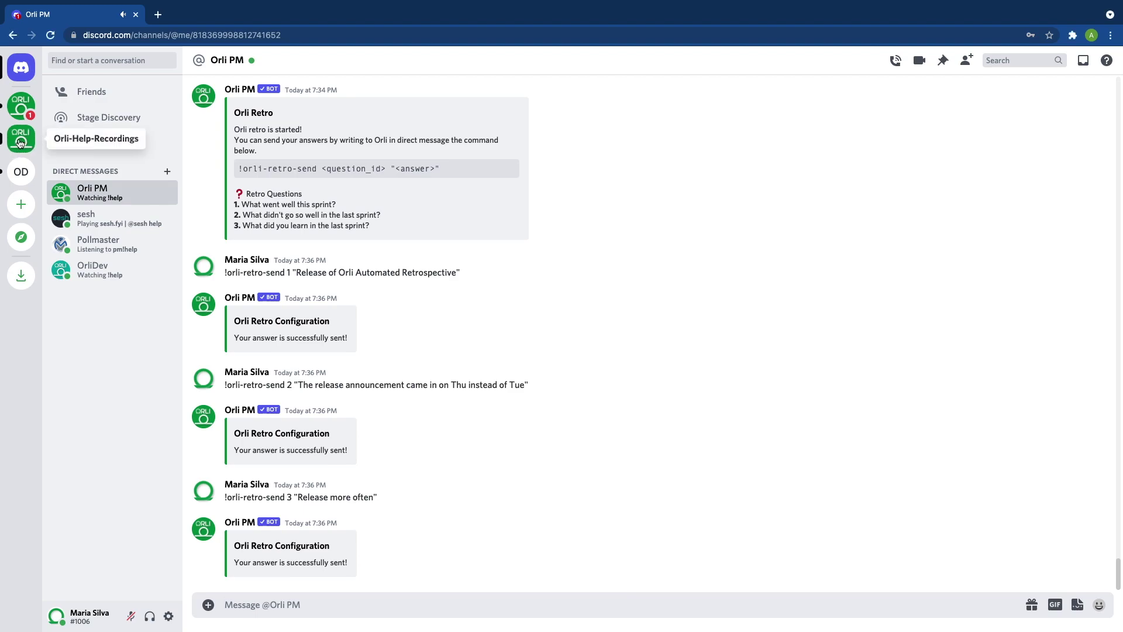
- In the Orli-Help-Recordings #retro channel, upvote 'Release of Orli Automated Retrospective'
{"action": "left_click", "coordinate": [20, 143]}
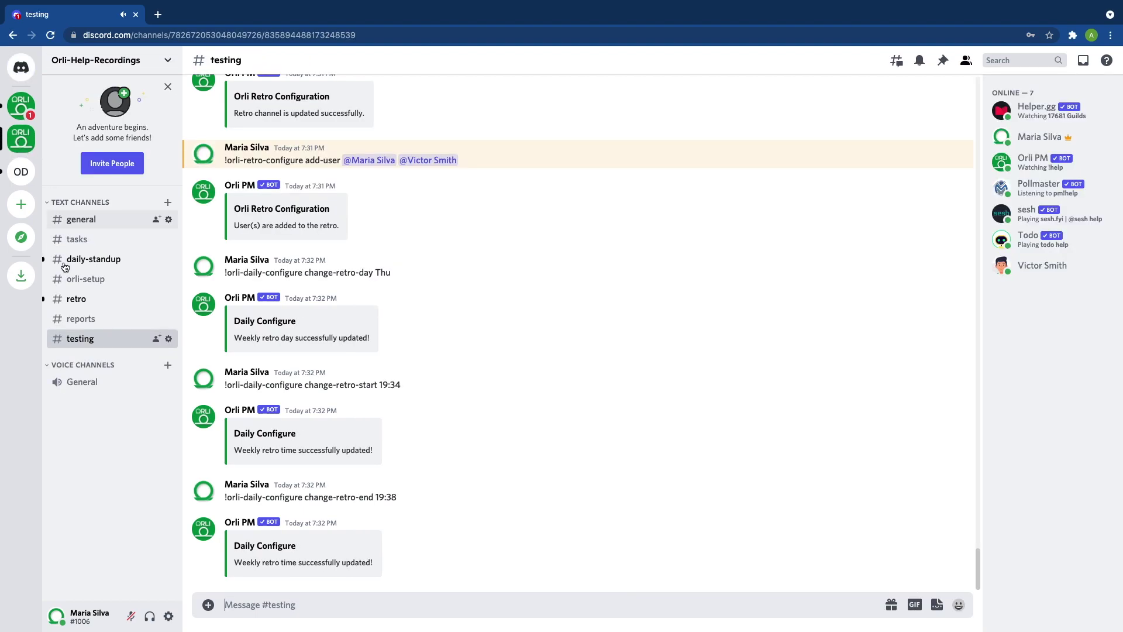
{"action": "left_click", "coordinate": [71, 301]}
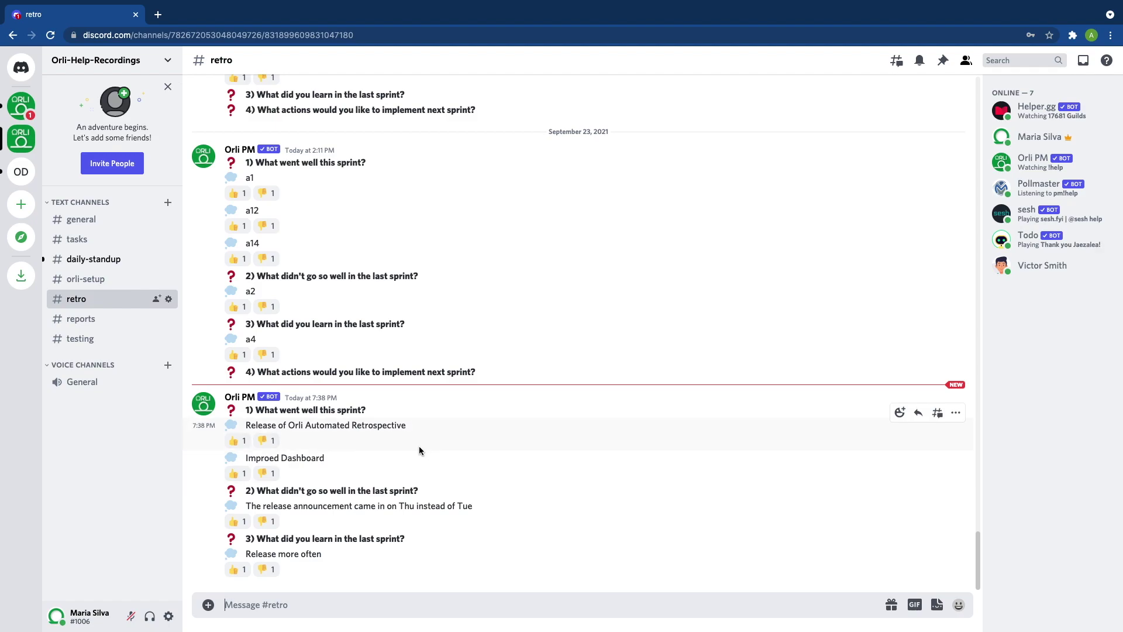
{"action": "left_click", "coordinate": [231, 443]}
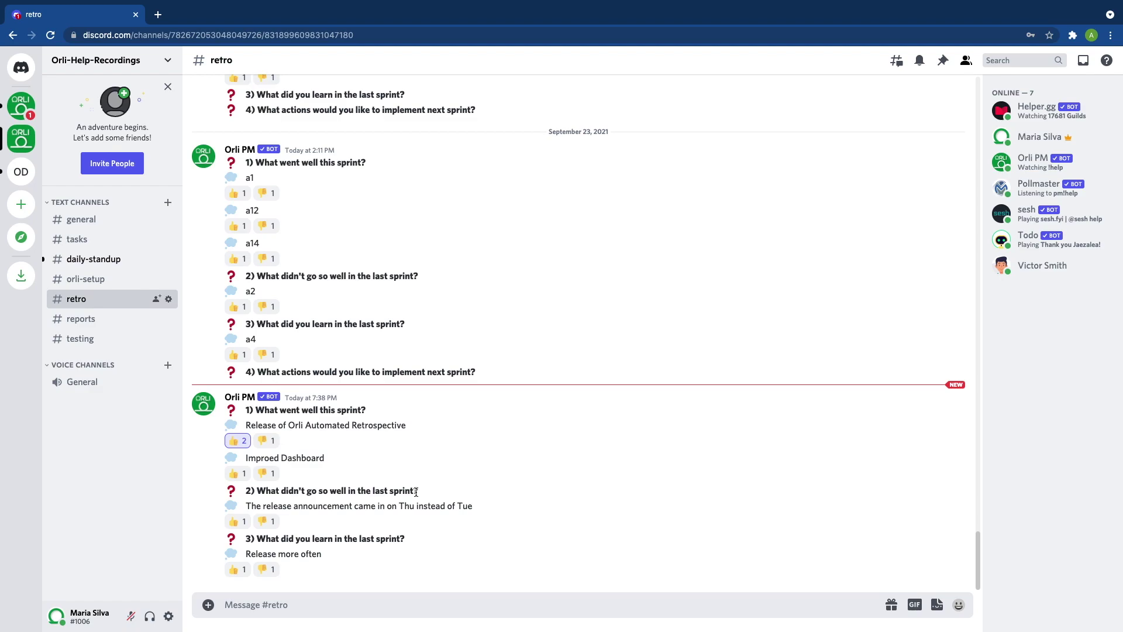
{"action": "key", "text": "super+grave"}
- Drag the other participant's Orli PM window into view
{"action": "left_click_drag", "start_coordinate": [495, 83], "coordinate": [472, 100]}
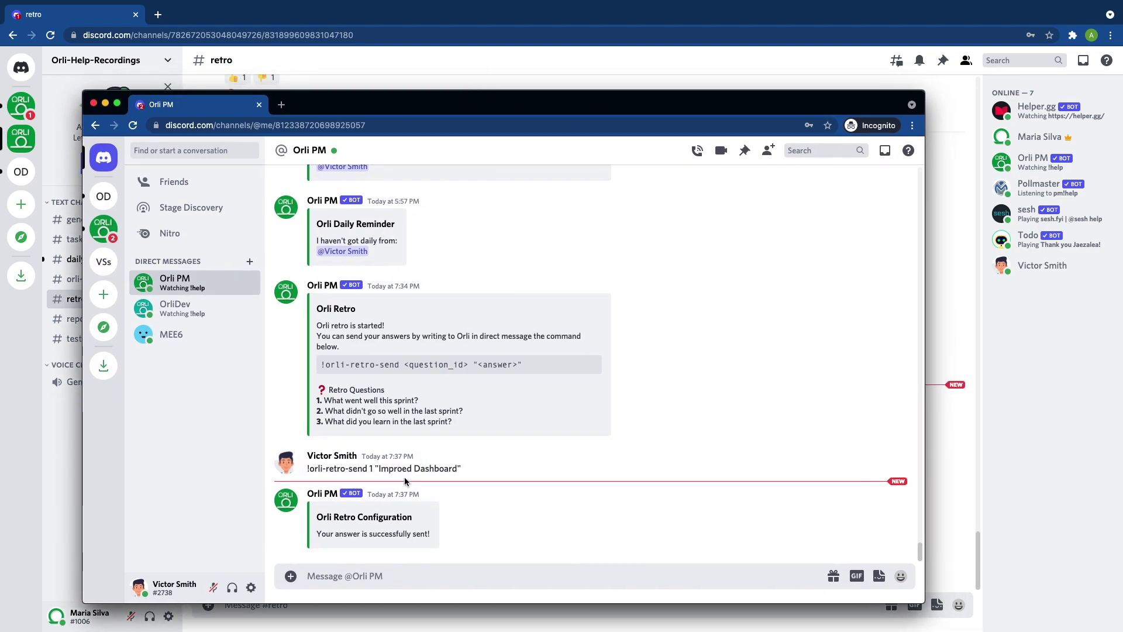
- Close the other participant's window and go to Discord's direct messages home
{"action": "left_click", "coordinate": [259, 104]}
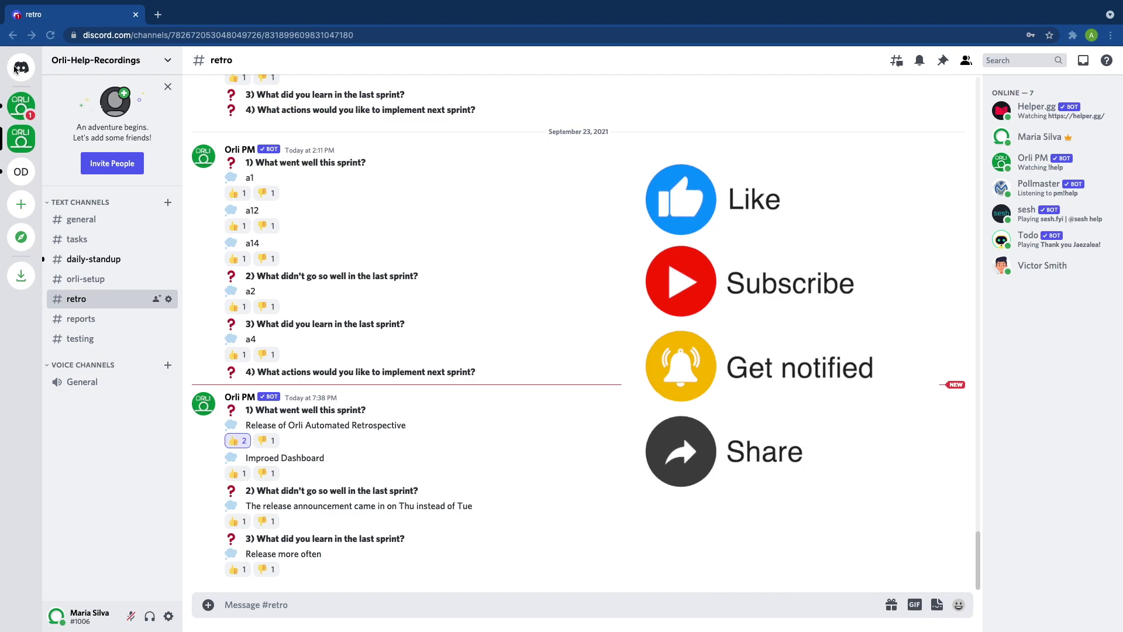
{"action": "left_click", "coordinate": [27, 79]}
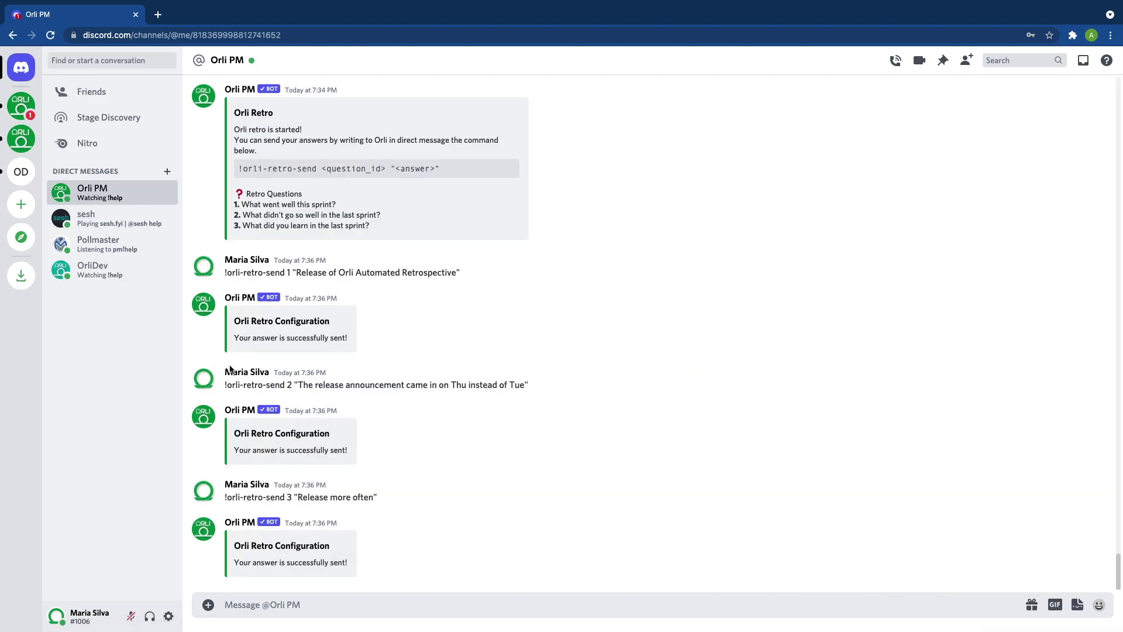